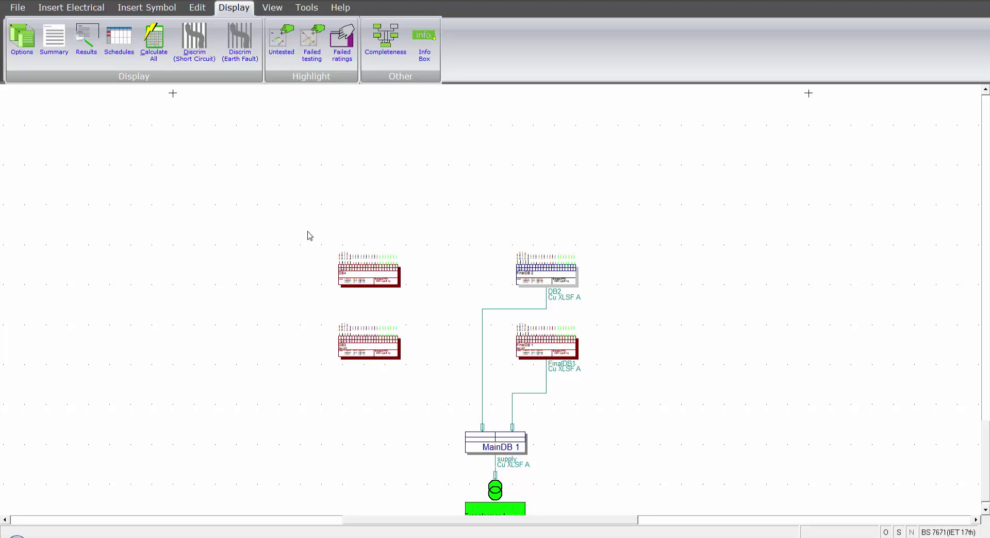
- Move DB4 and DB3 up and left, then confirm FinalDB 1 and 2 loads unchanged (22.8, 42.5, 52.0 A)
drag(308, 233, 367, 322)
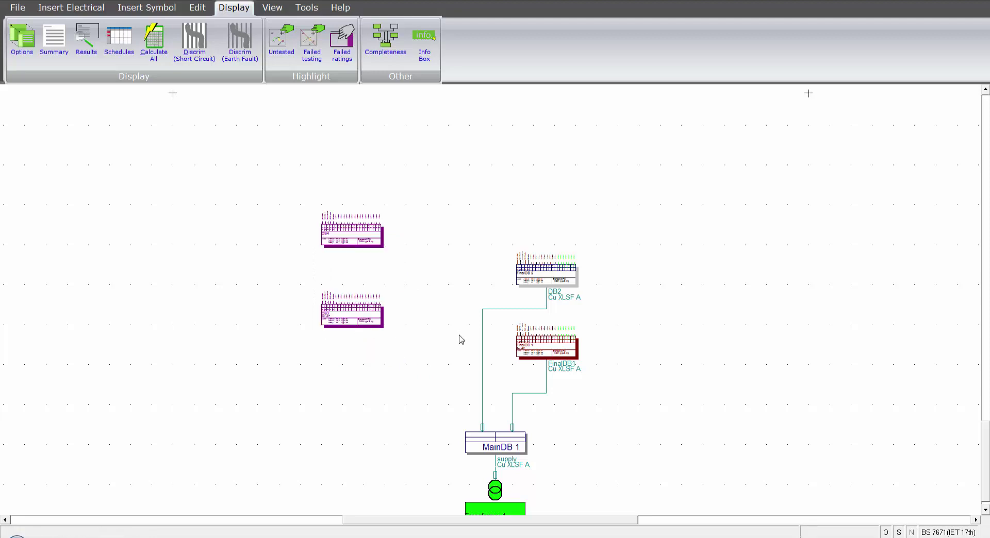
click(630, 368)
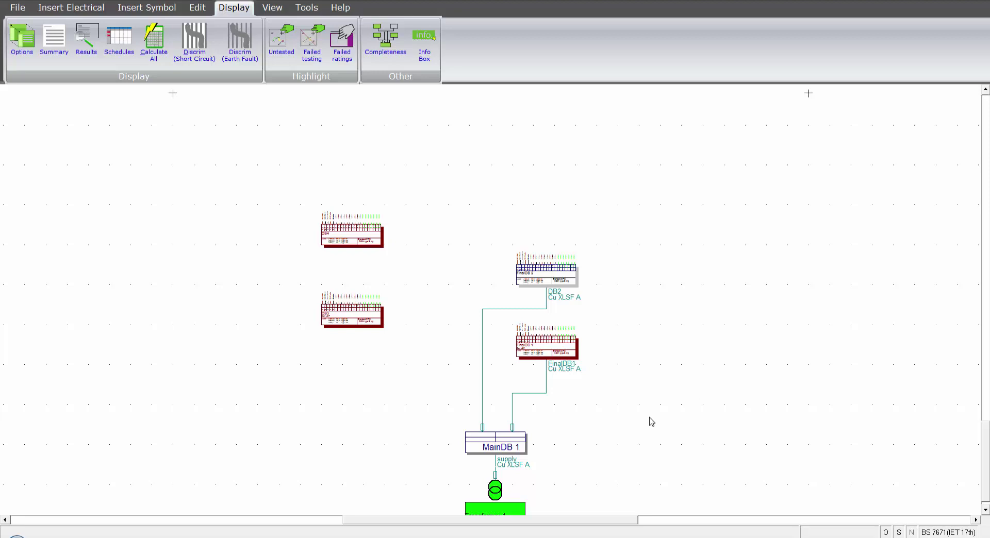
double_click(550, 354)
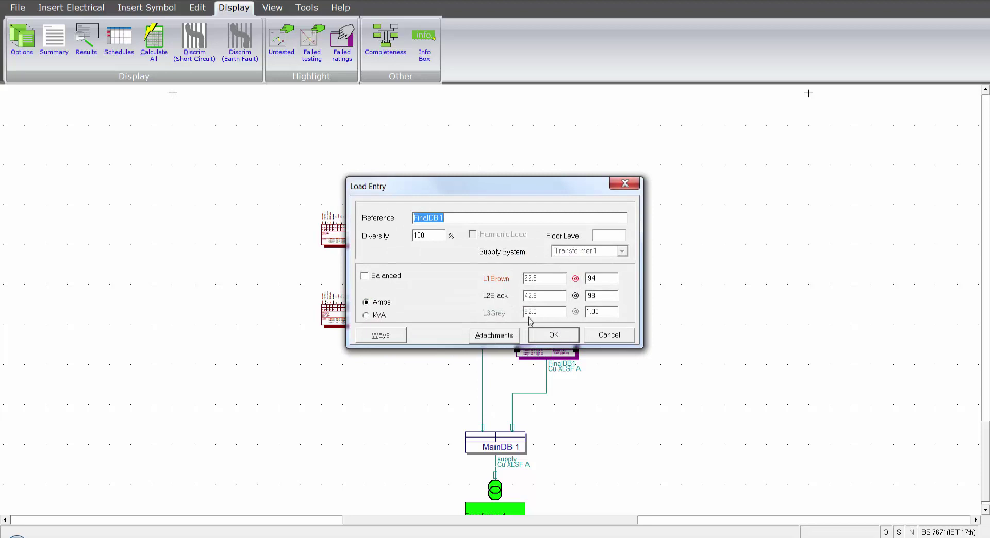
click(548, 341)
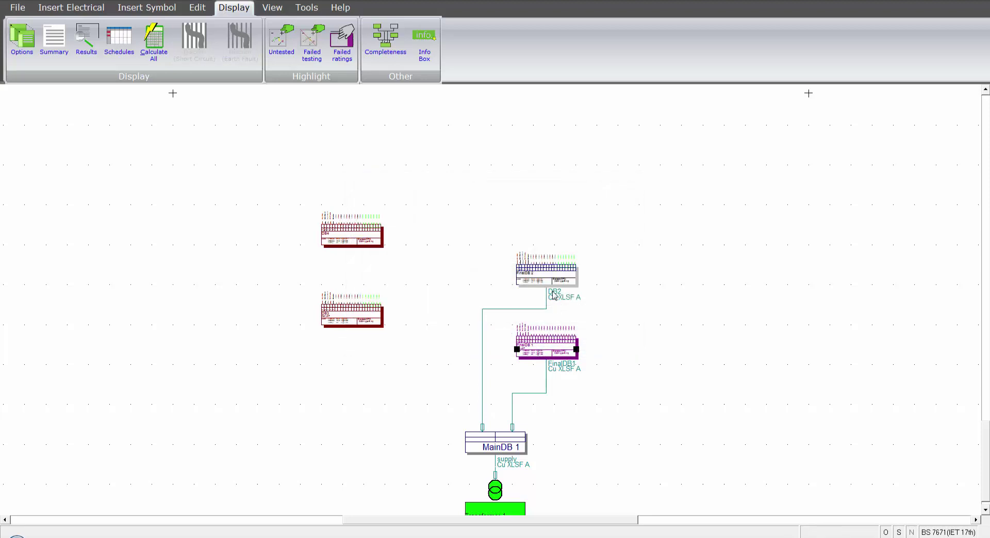
double_click(552, 278)
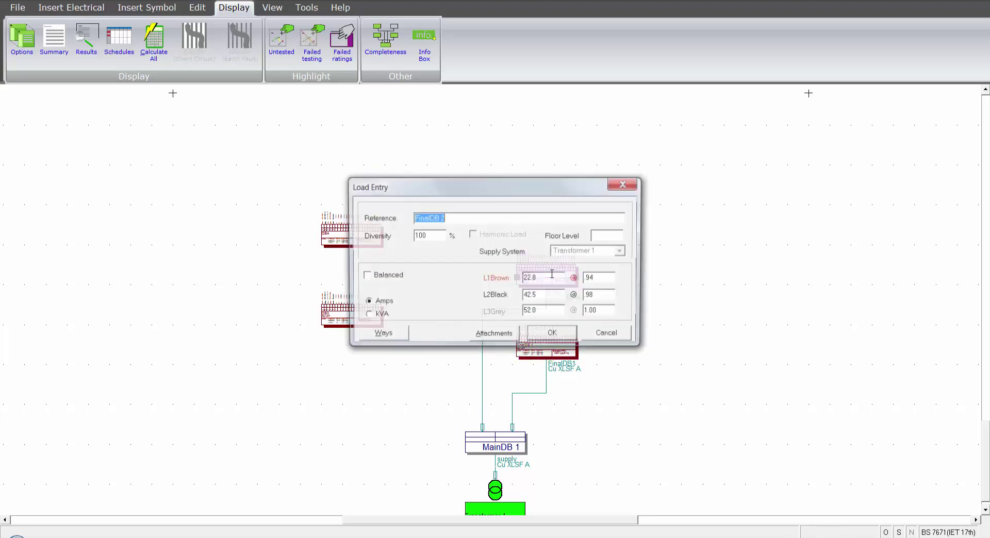
click(541, 339)
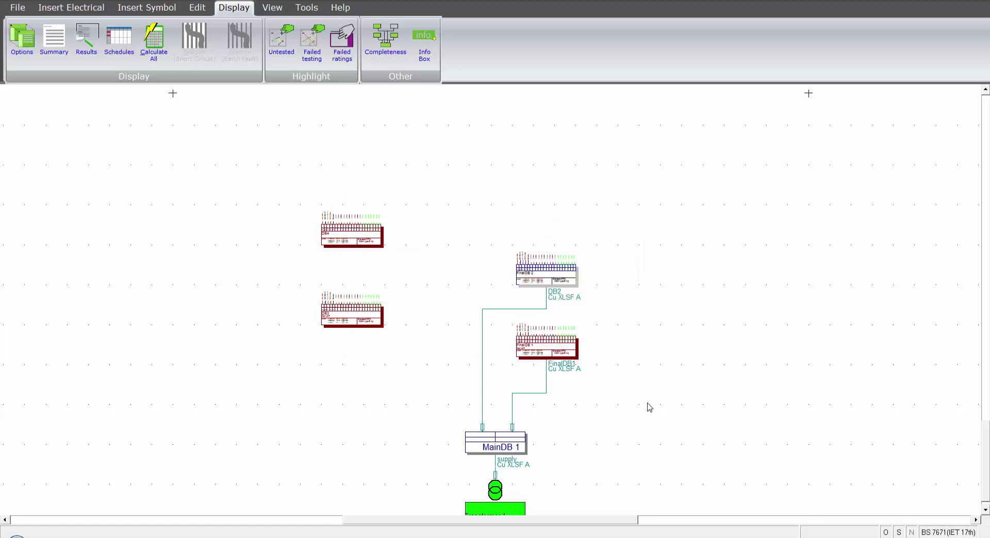
double_click(495, 493)
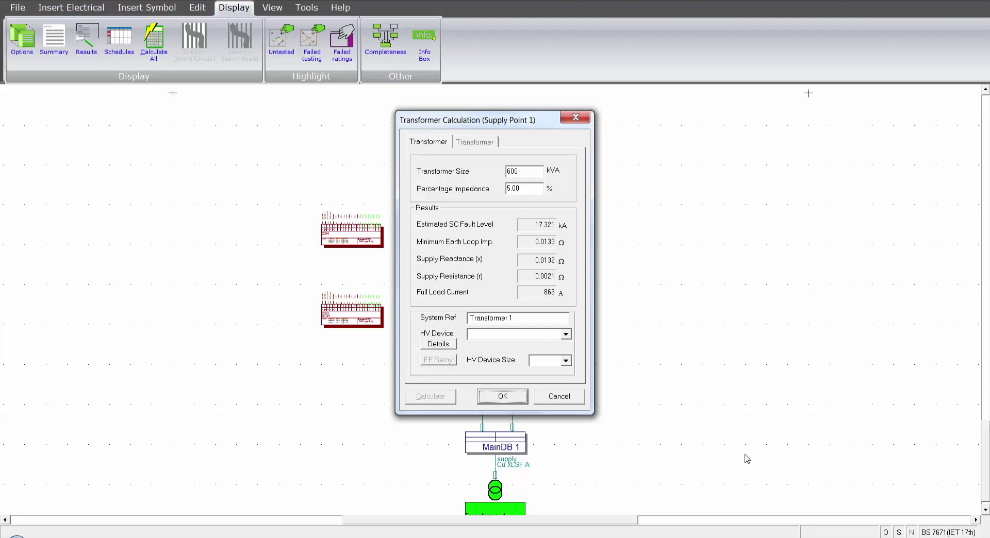
click(559, 398)
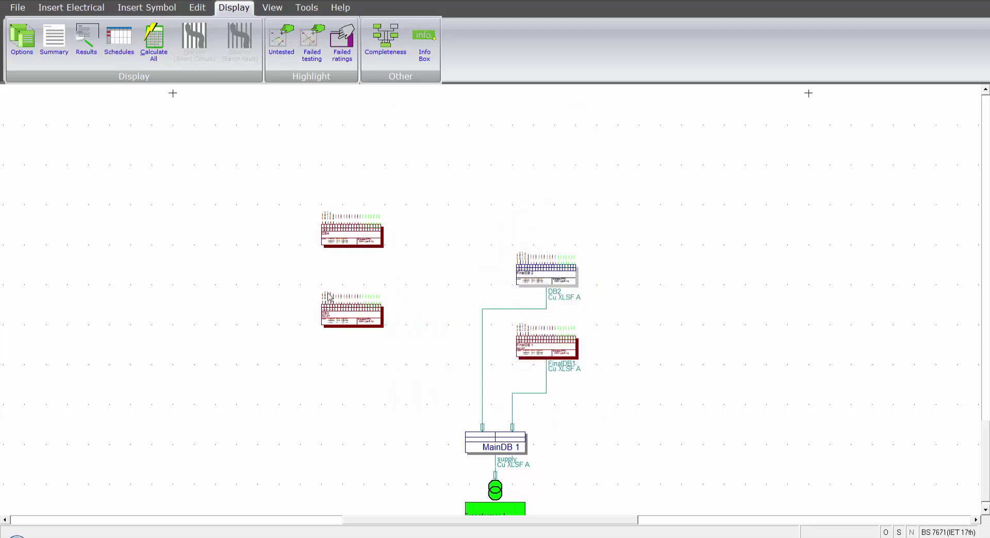
- Create a bus bar group 'New Group' from the General Information Bus Bar Groups list
click(192, 9)
click(85, 53)
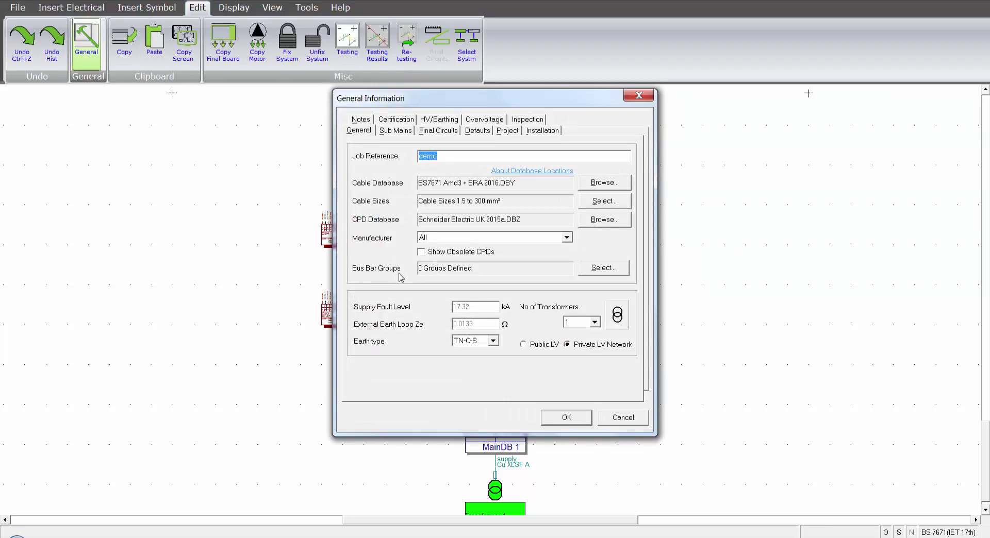
click(606, 269)
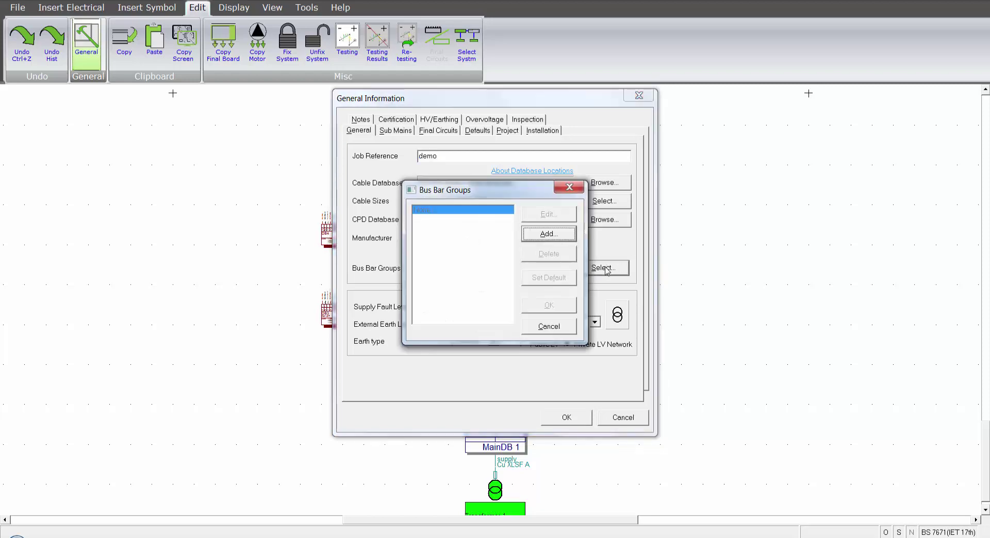
click(545, 234)
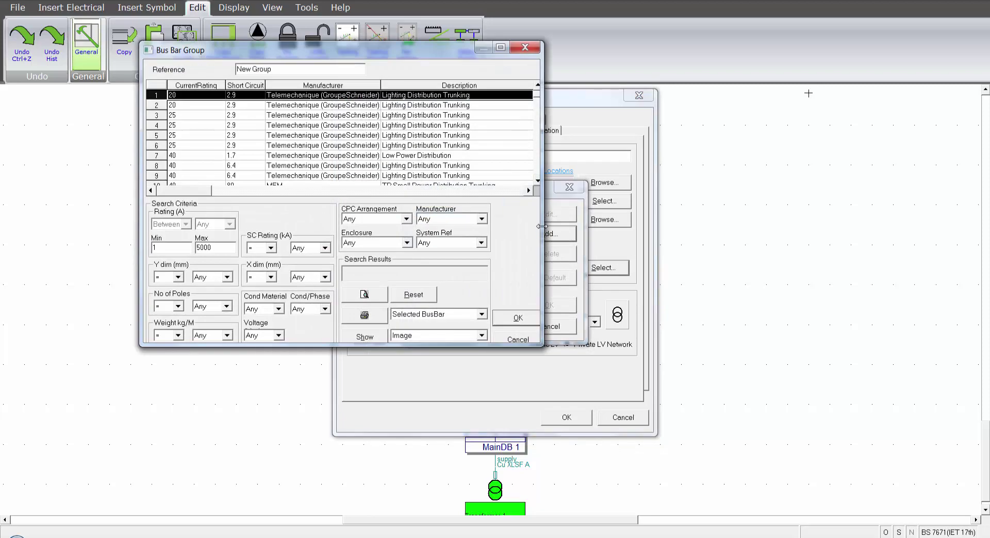
- Set the New Group search to Min 25 A, Max 200 A and SC rating > 18 kA, then accept
drag(544, 233, 695, 261)
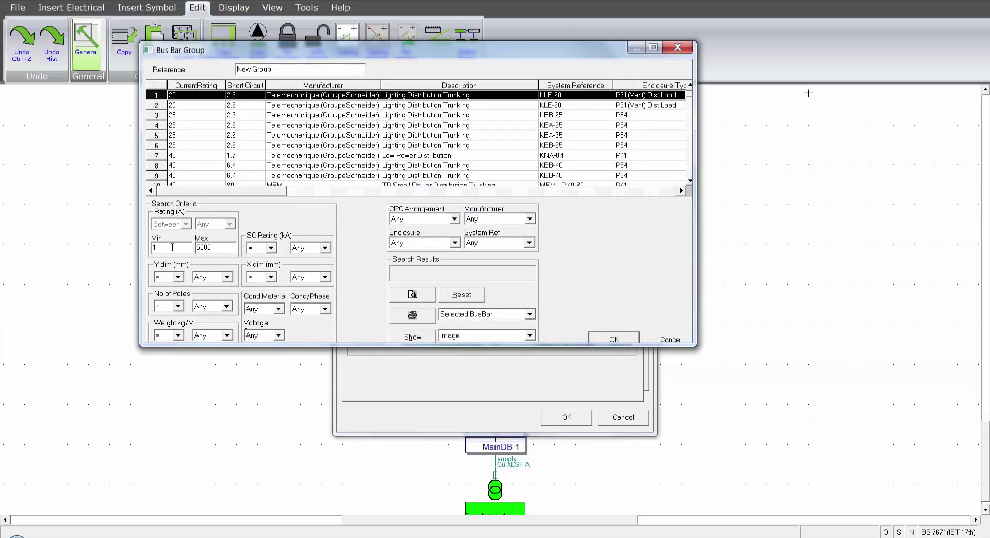
drag(172, 248, 154, 248)
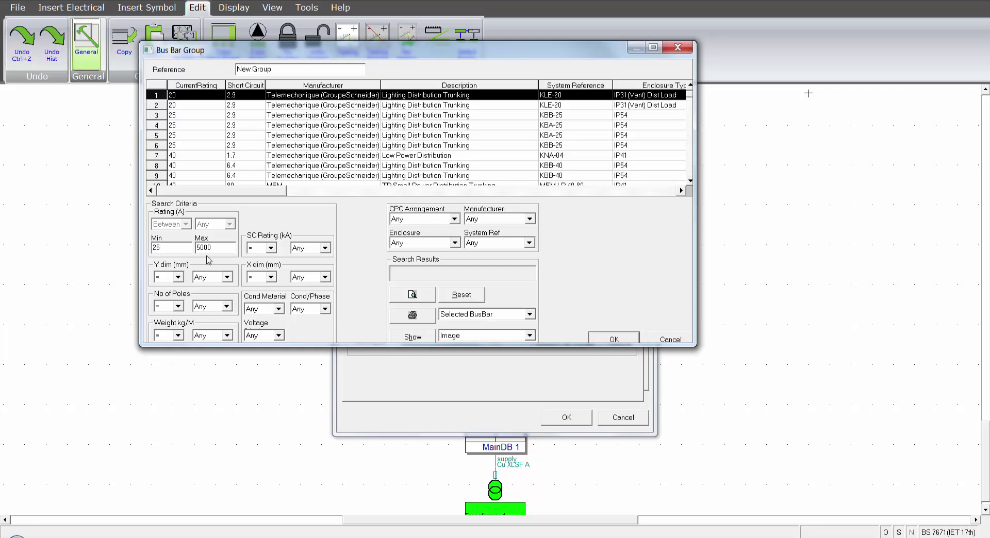
text(2)
click(271, 248)
click(254, 267)
click(326, 248)
click(326, 249)
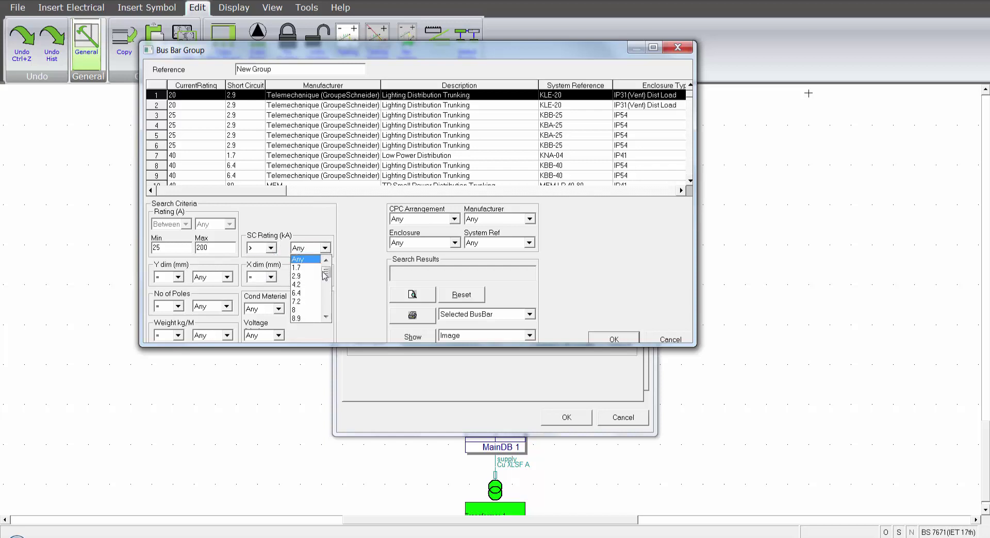
drag(326, 275, 326, 278)
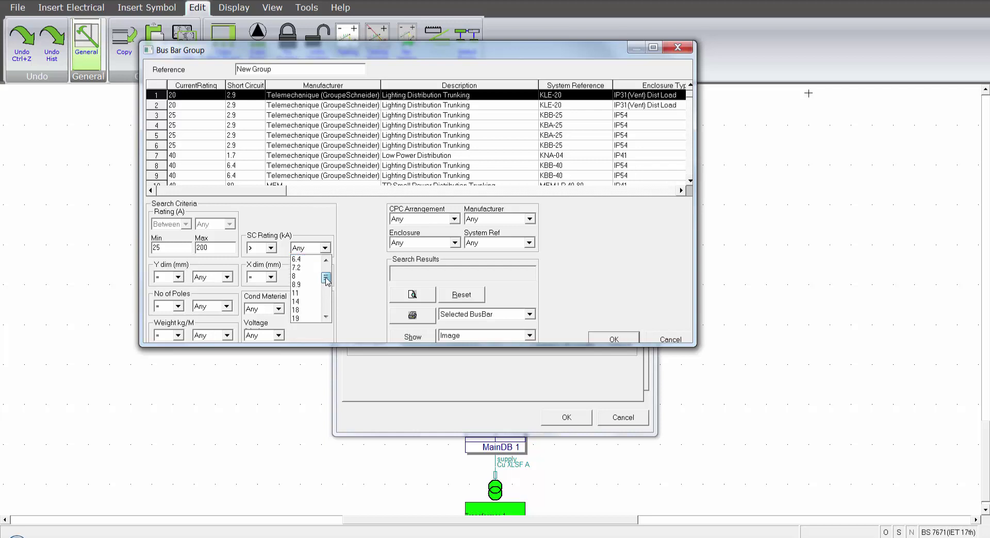
click(300, 312)
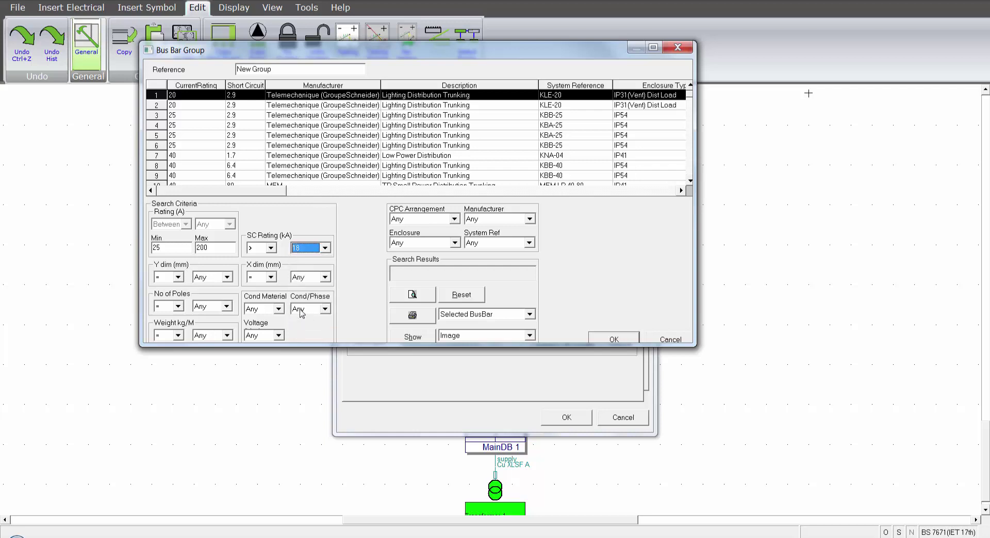
click(615, 338)
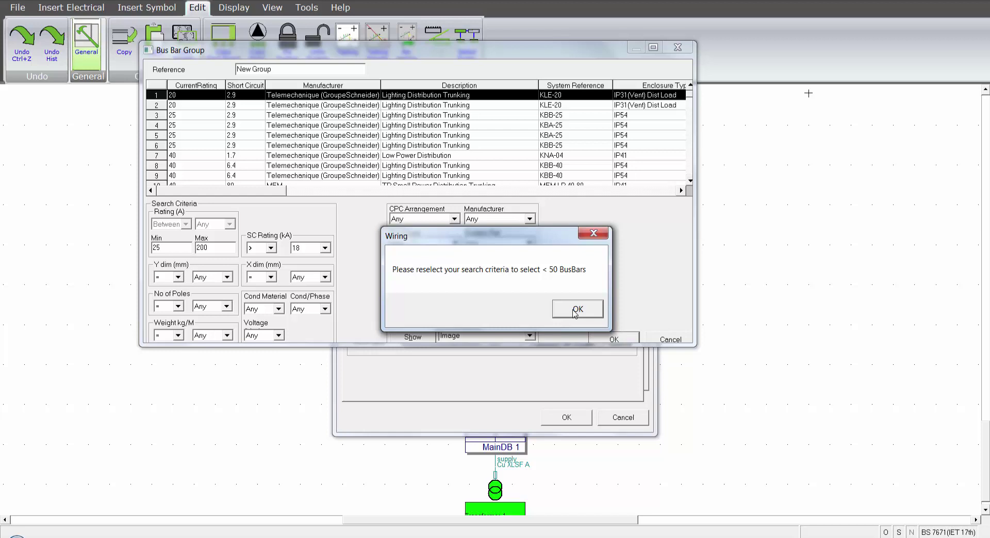
- Dismiss the too-many-busbars warning and retry with an SC rating threshold of 14 kA
click(576, 312)
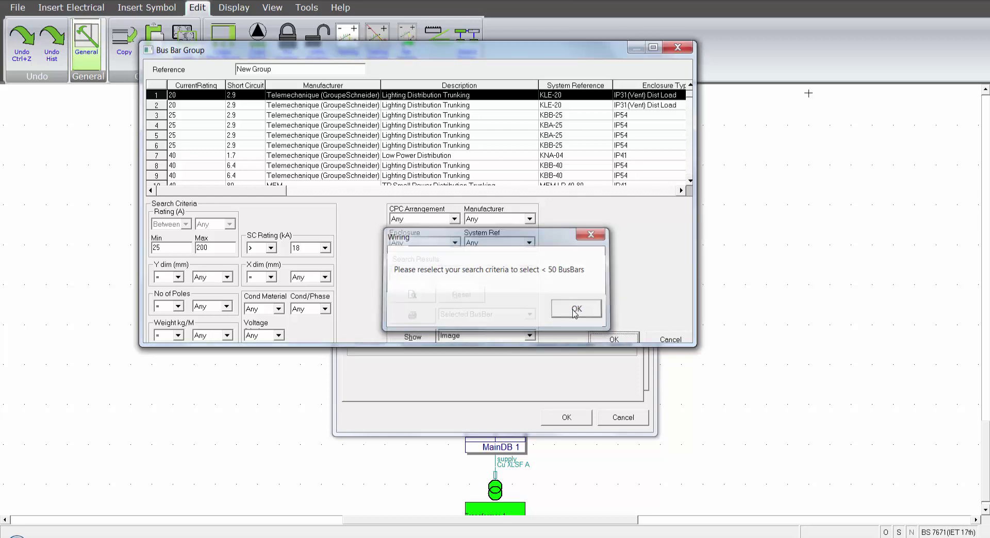
click(325, 248)
click(326, 260)
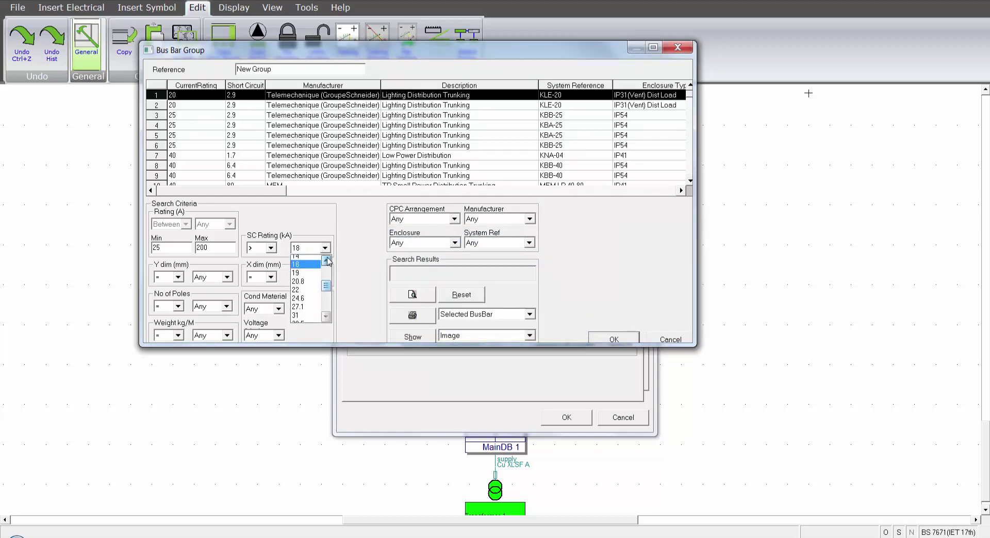
click(326, 260)
click(326, 260)
click(303, 277)
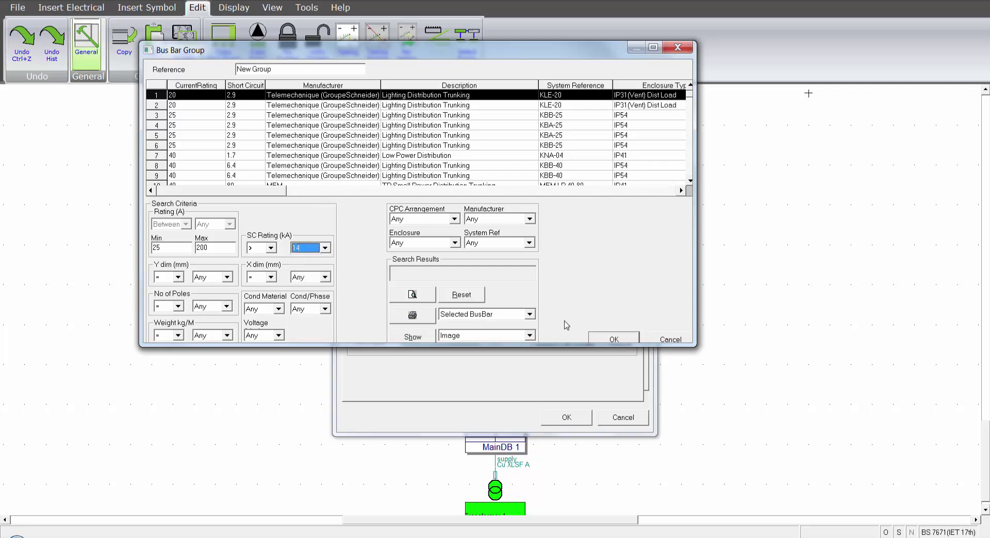
click(602, 340)
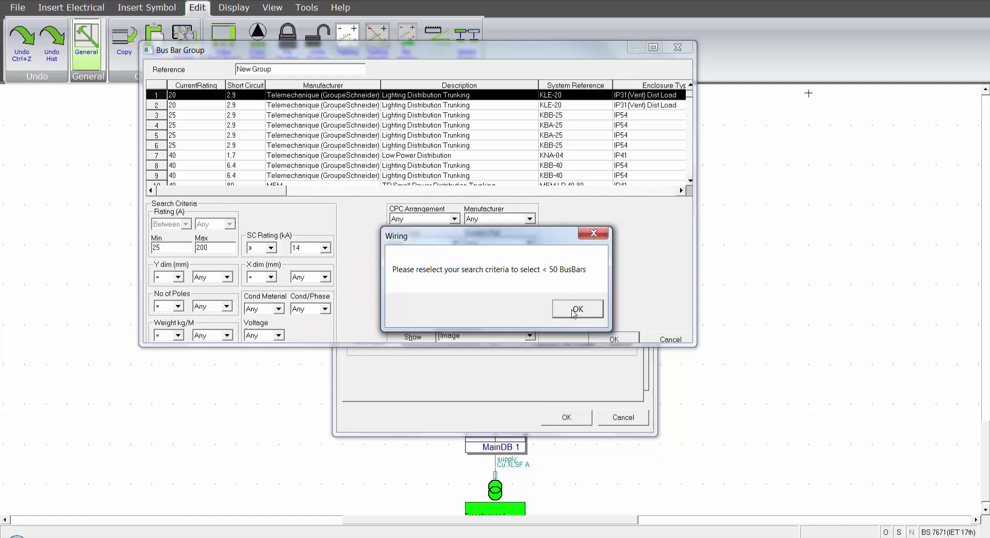
- Dismiss the warning again and switch the SC rating comparison to less than 18 kA
click(574, 311)
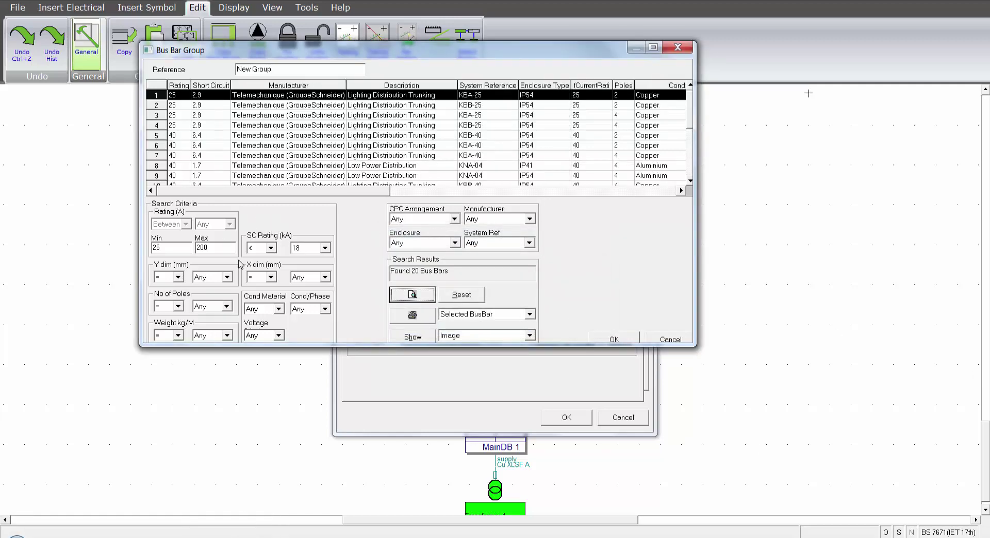
click(271, 249)
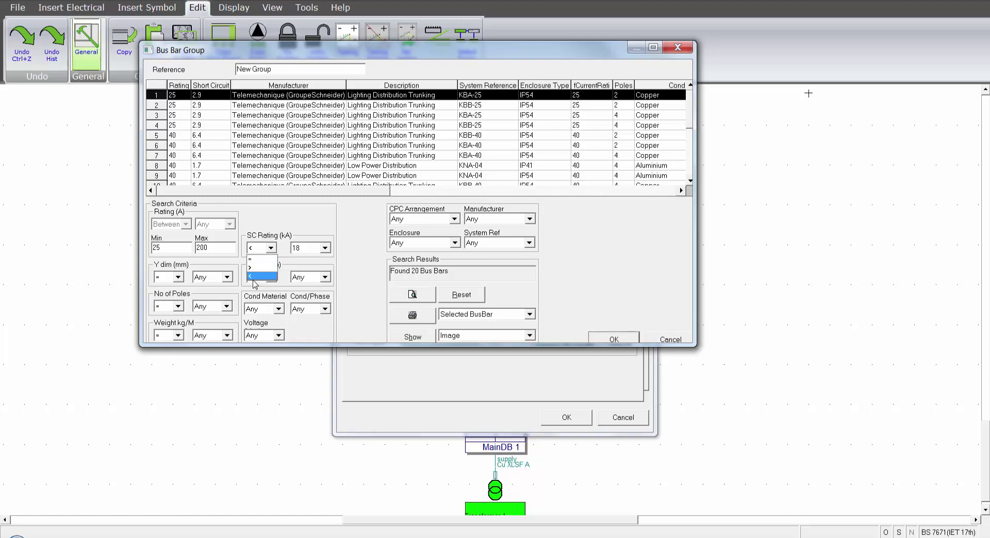
click(253, 278)
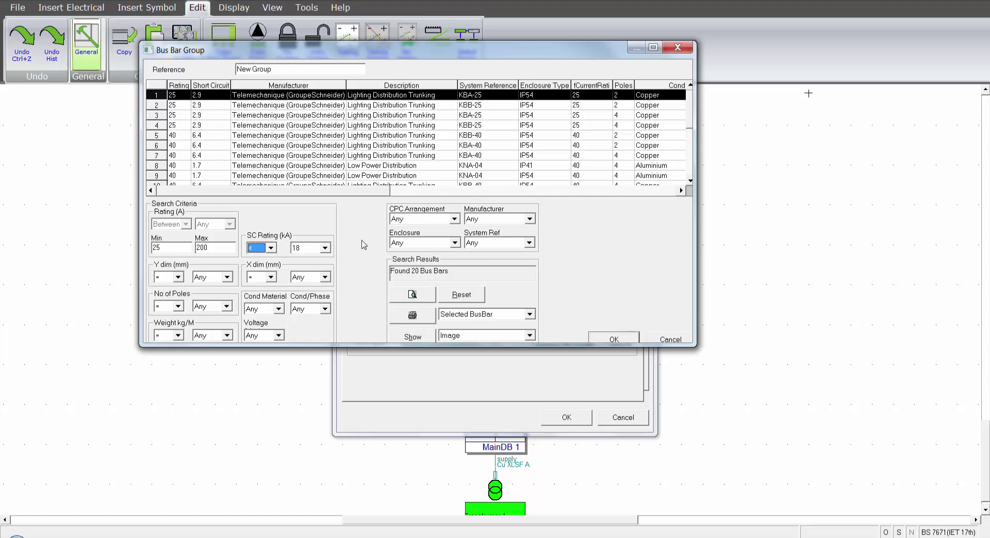
- Run the busbar search, then check the Y, X and pole comparison options, leaving X at Any
click(410, 298)
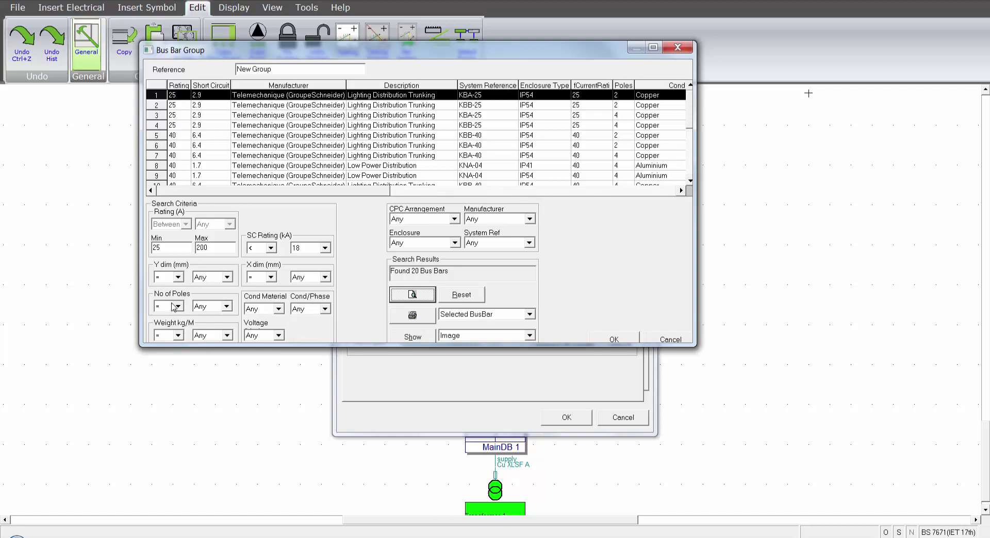
click(180, 278)
click(181, 292)
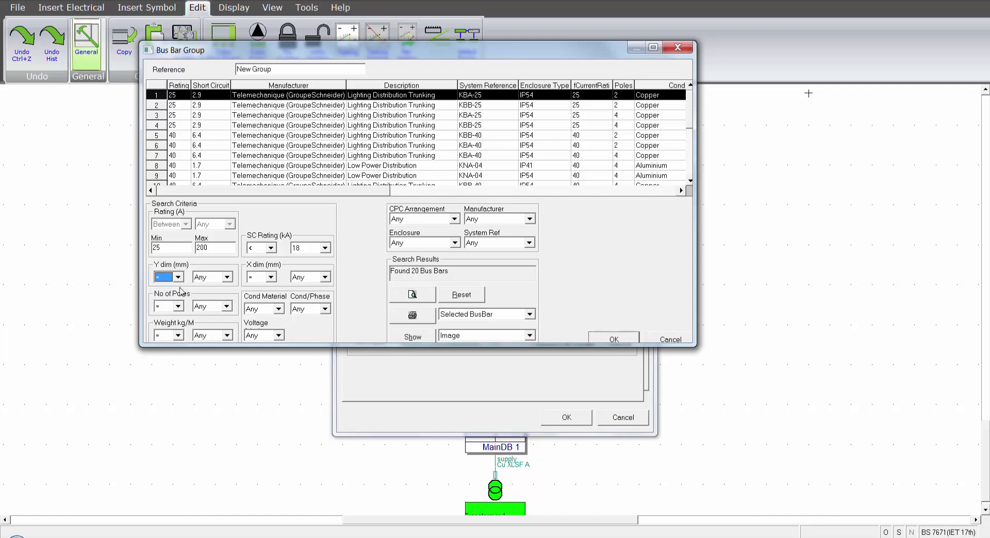
click(178, 307)
click(179, 308)
click(270, 278)
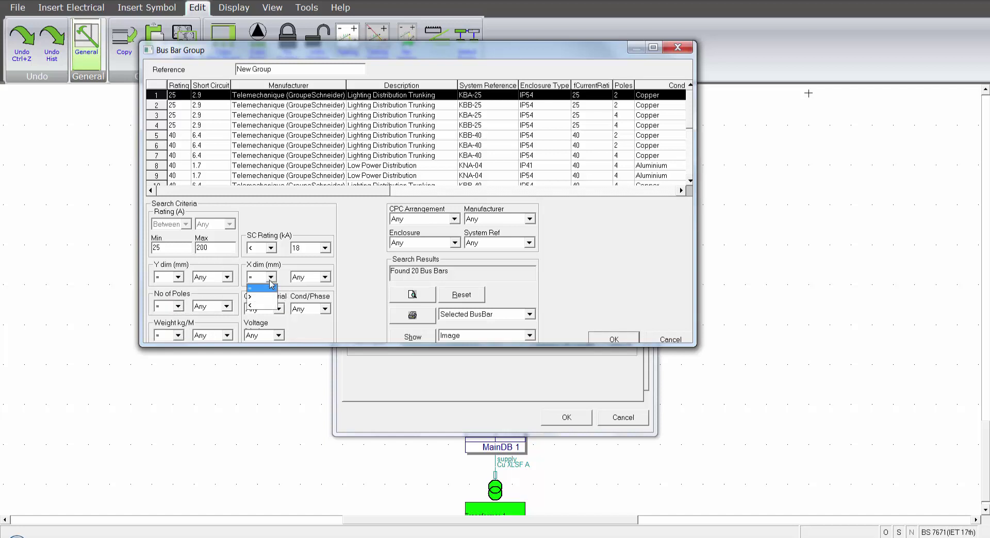
click(265, 285)
click(324, 278)
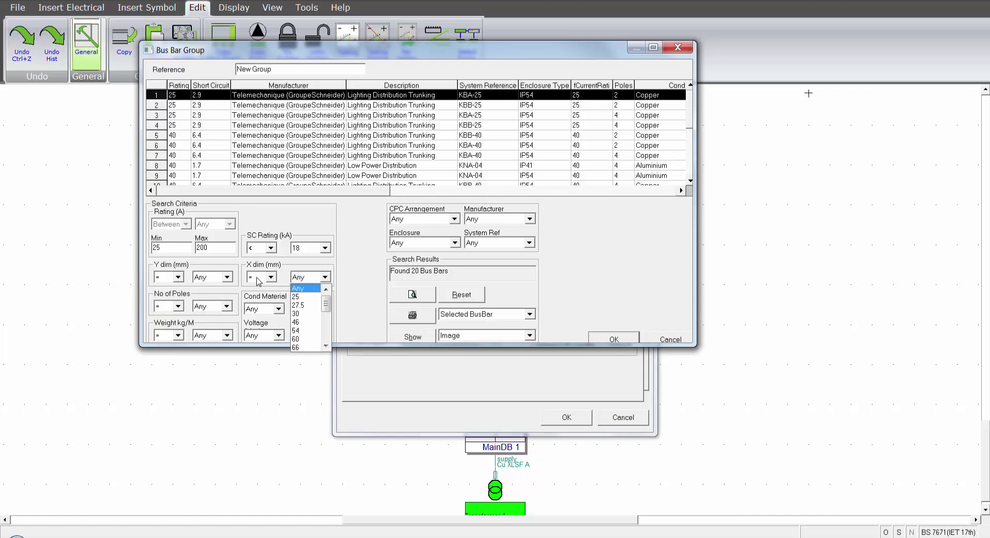
click(269, 352)
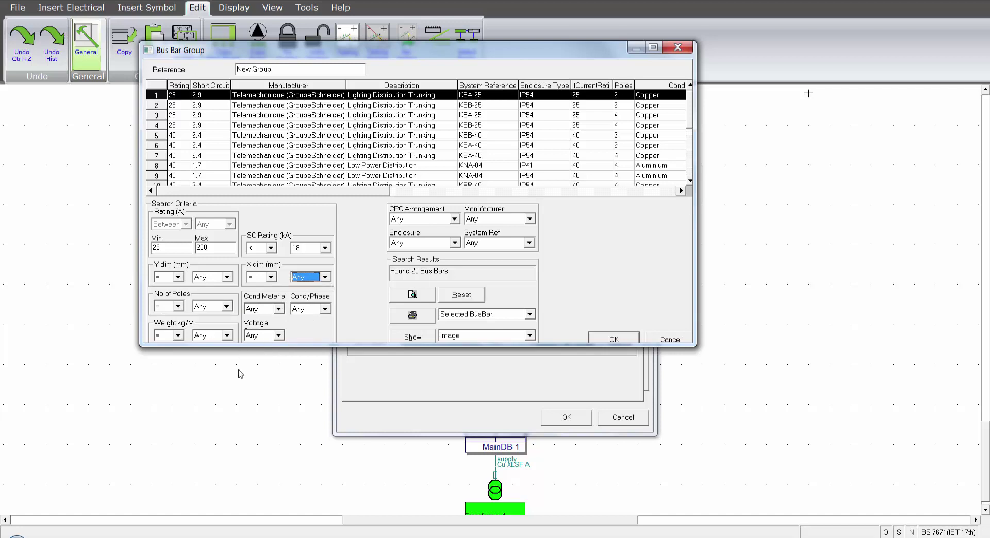
- Require exactly 4 poles and rerun the search, reviewing the 16 matching bus bars
click(178, 307)
click(165, 317)
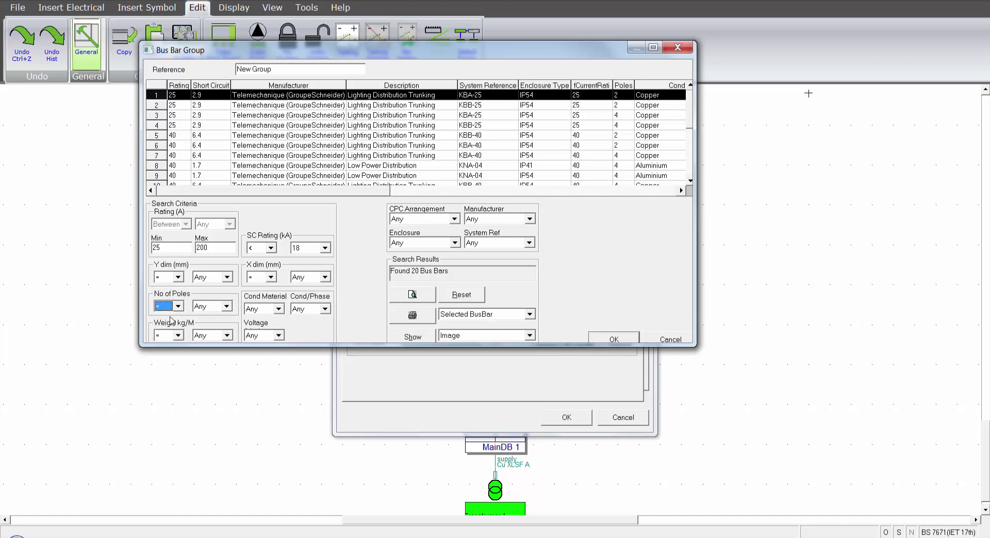
click(226, 307)
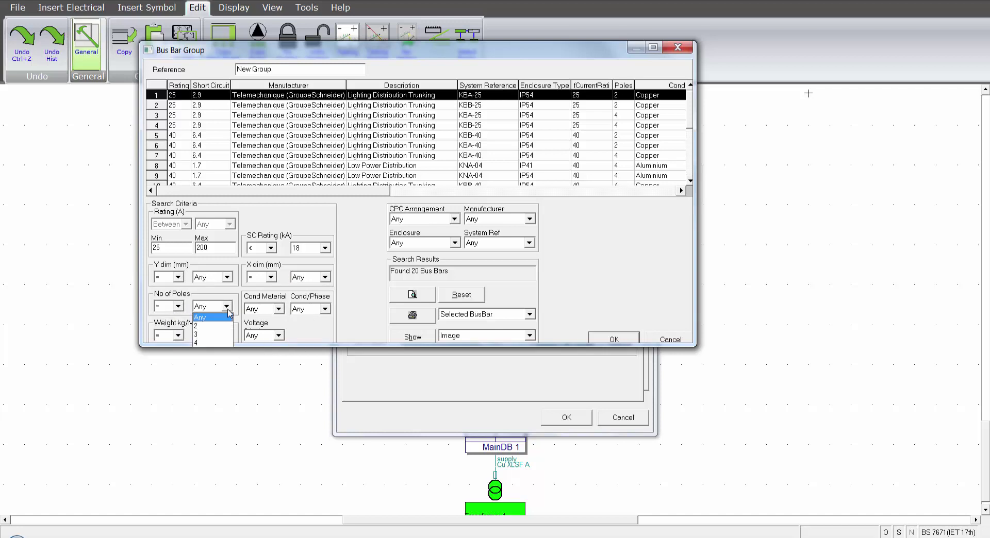
click(205, 343)
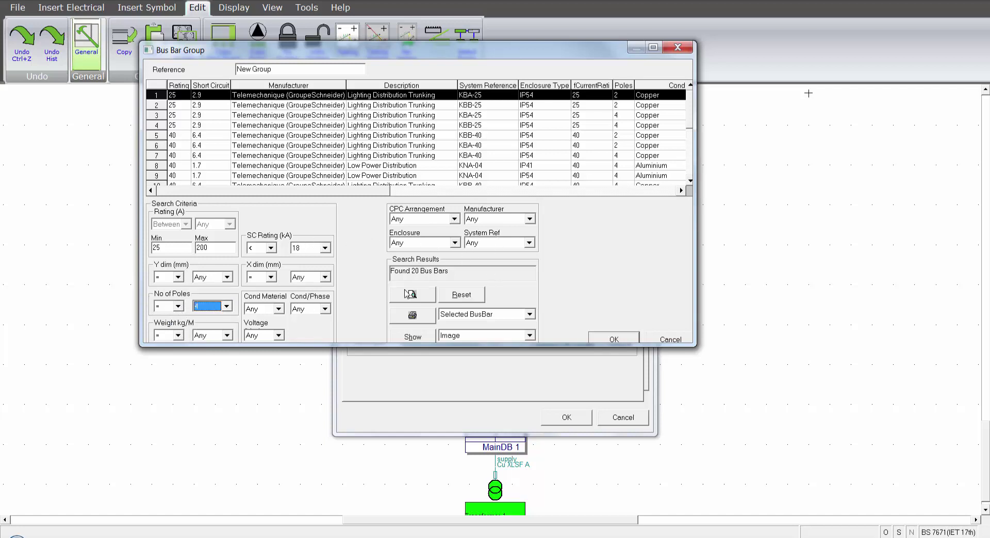
click(407, 293)
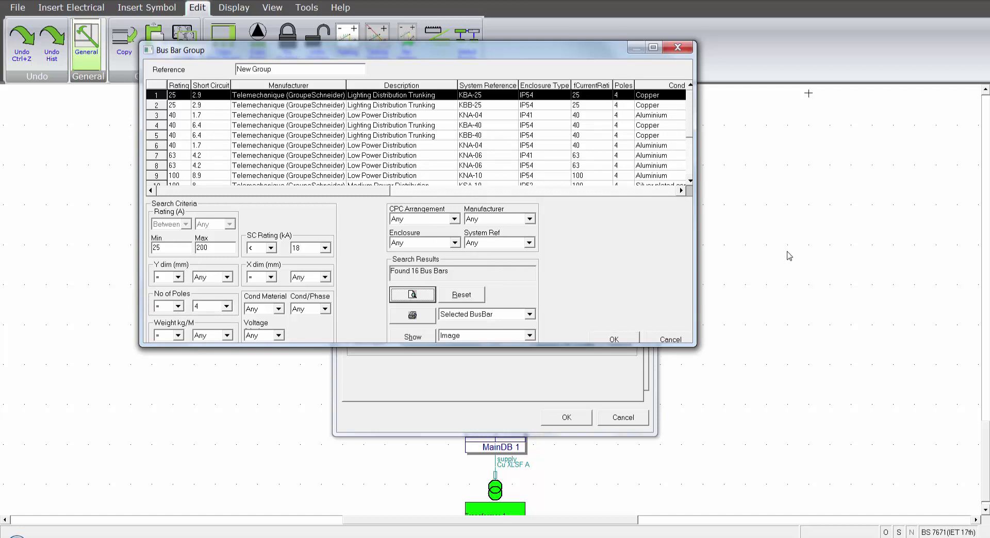
click(690, 181)
click(690, 183)
click(690, 183)
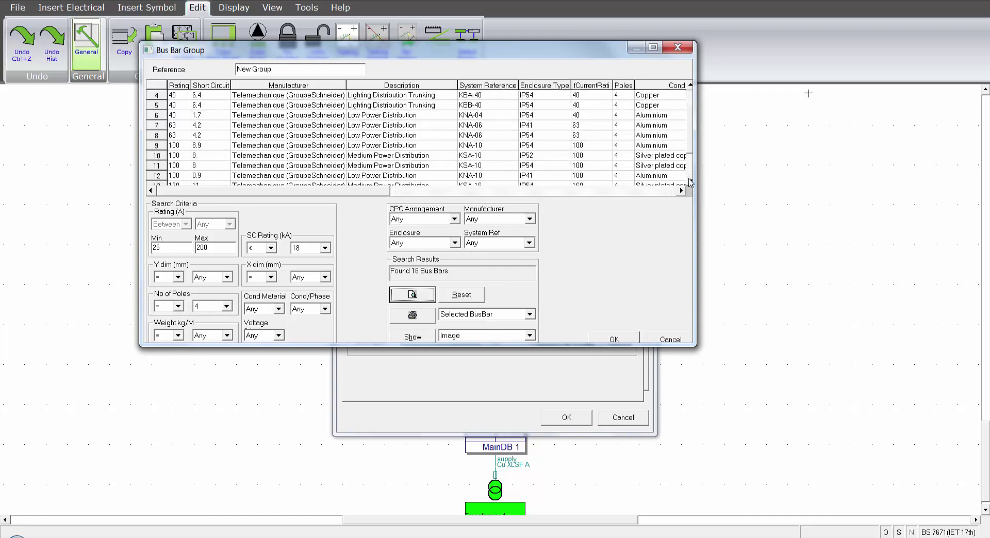
- Accept New Group and close the Bus Bar Groups and General Information dialogs
click(602, 340)
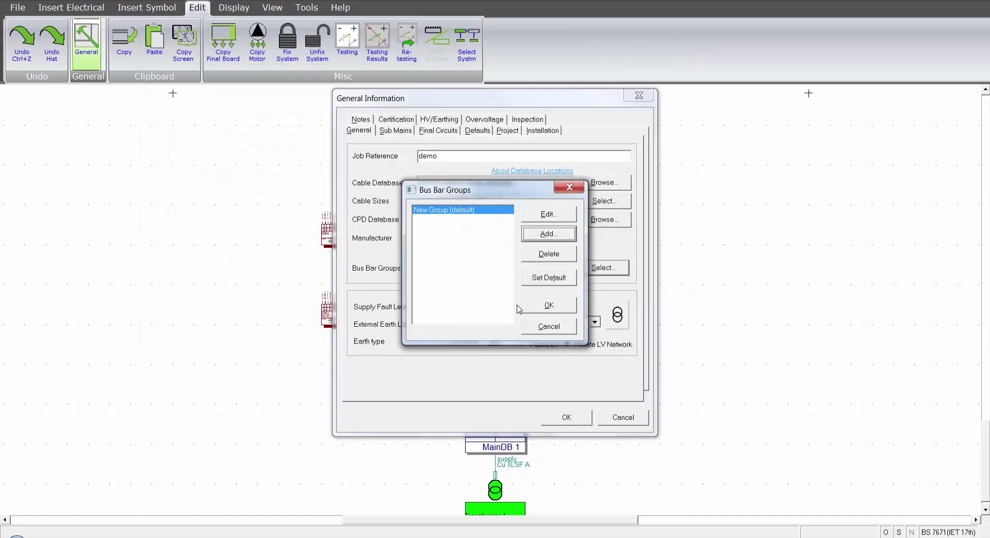
click(536, 307)
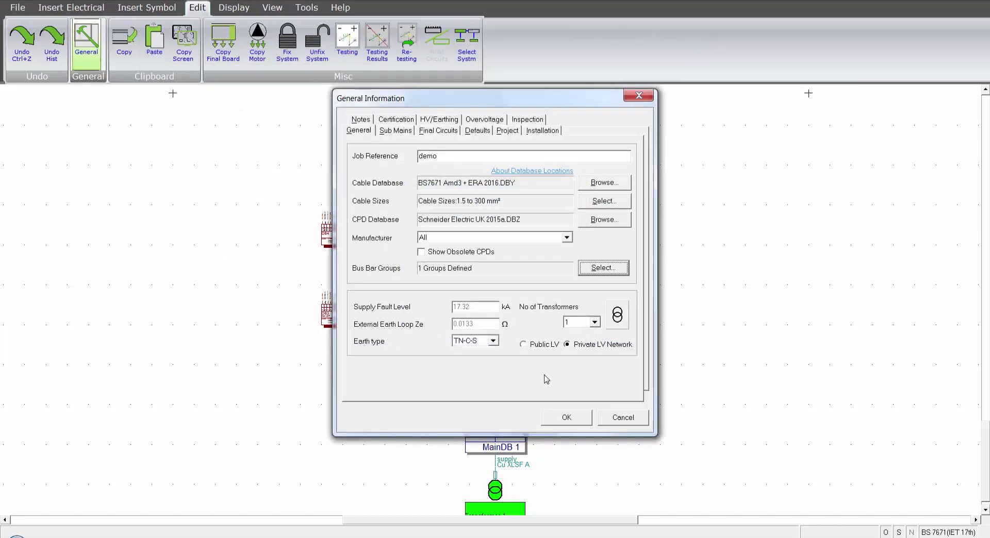
click(565, 417)
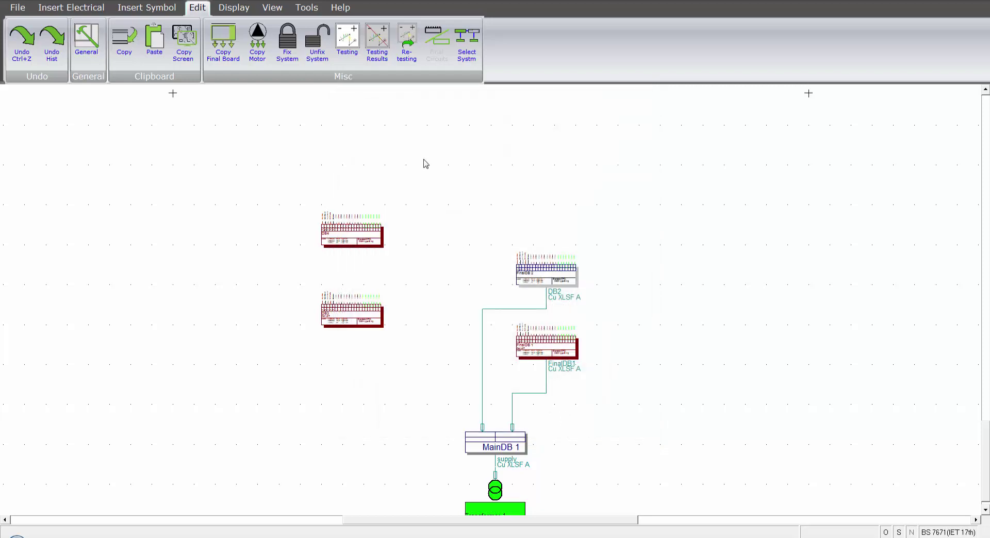
click(71, 8)
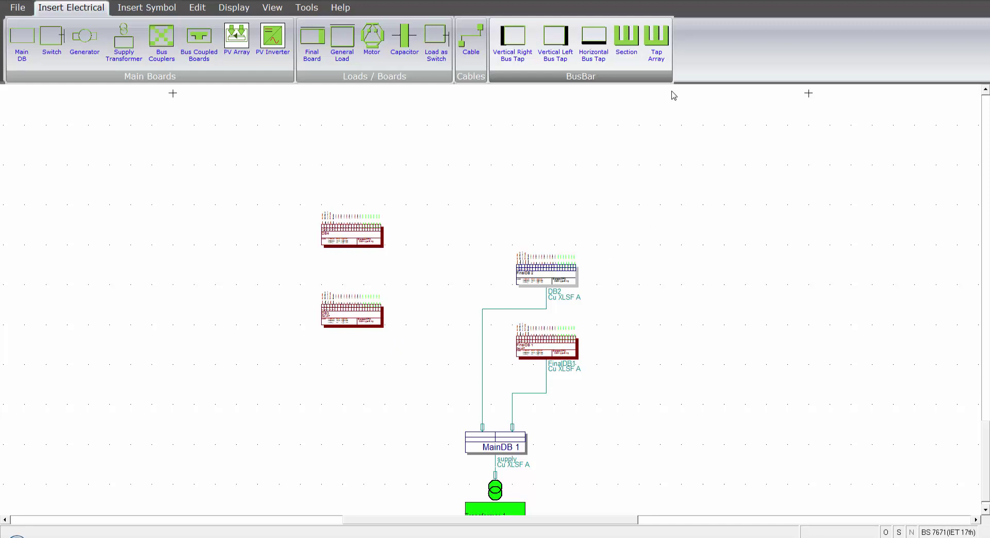
- Place a vertical Cu BBT tap array with taps Bus 1 and Bus 2 beside DB3 and DB4
click(657, 38)
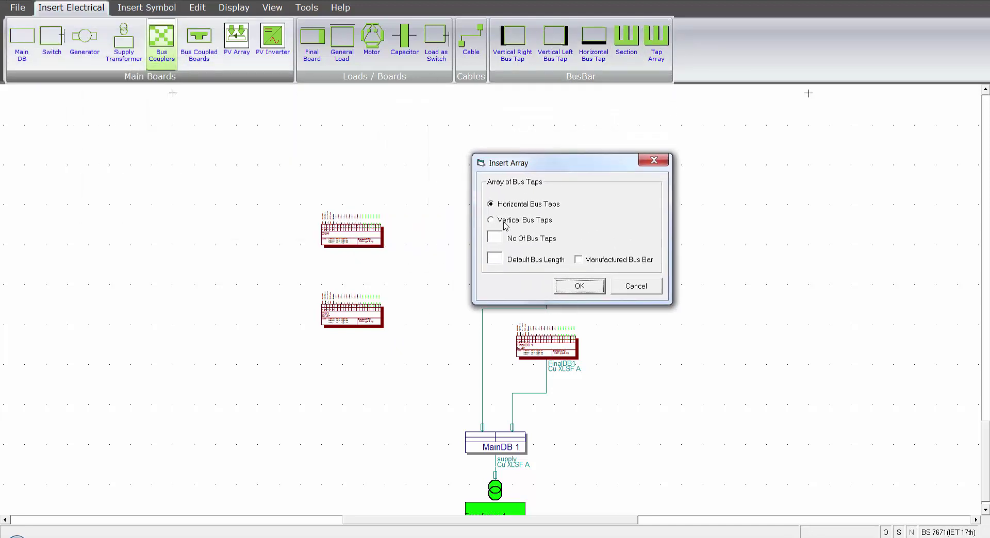
click(504, 221)
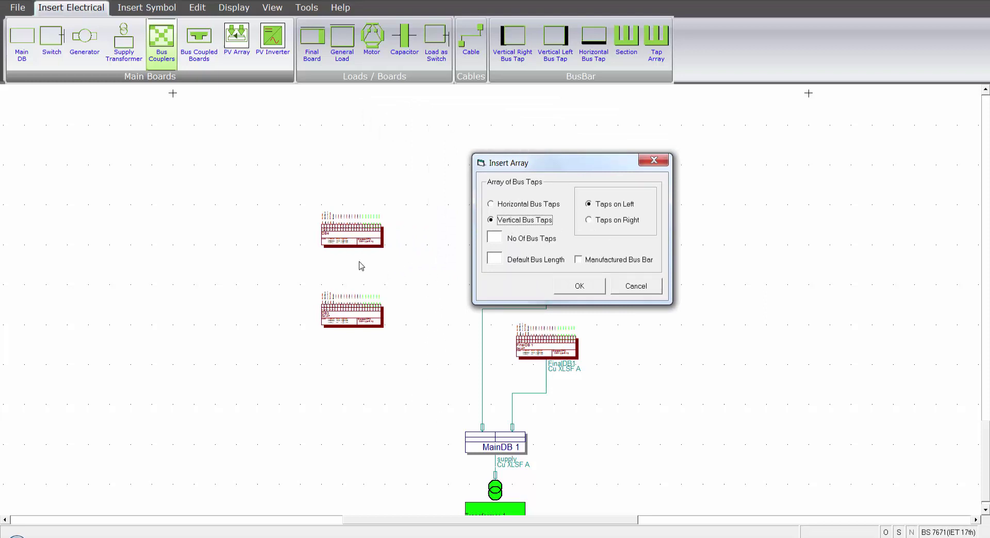
click(495, 237)
click(578, 287)
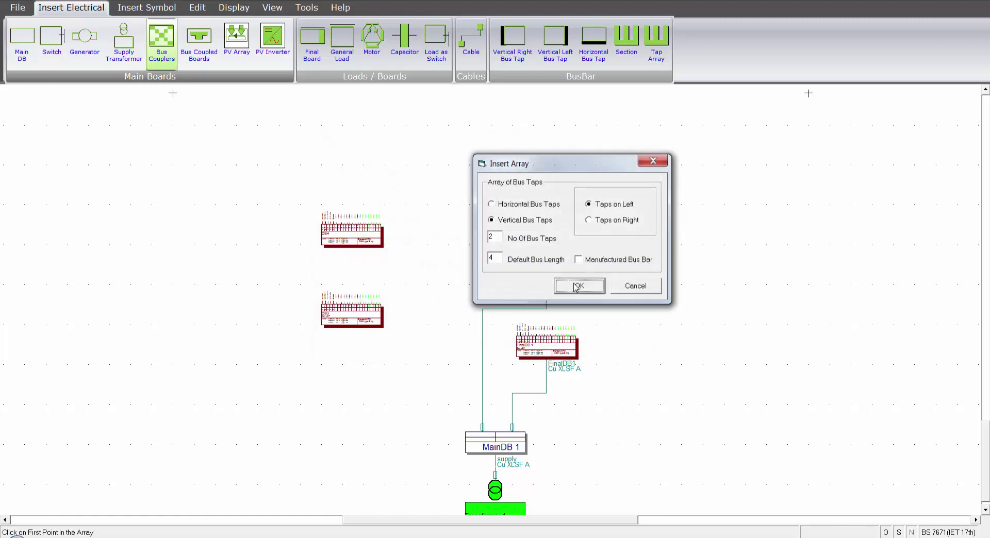
click(422, 381)
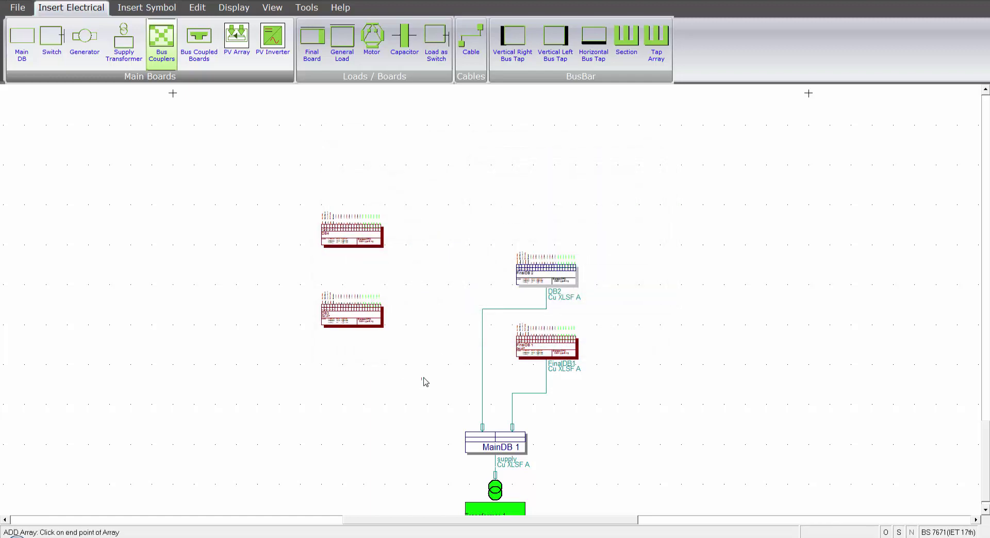
click(430, 289)
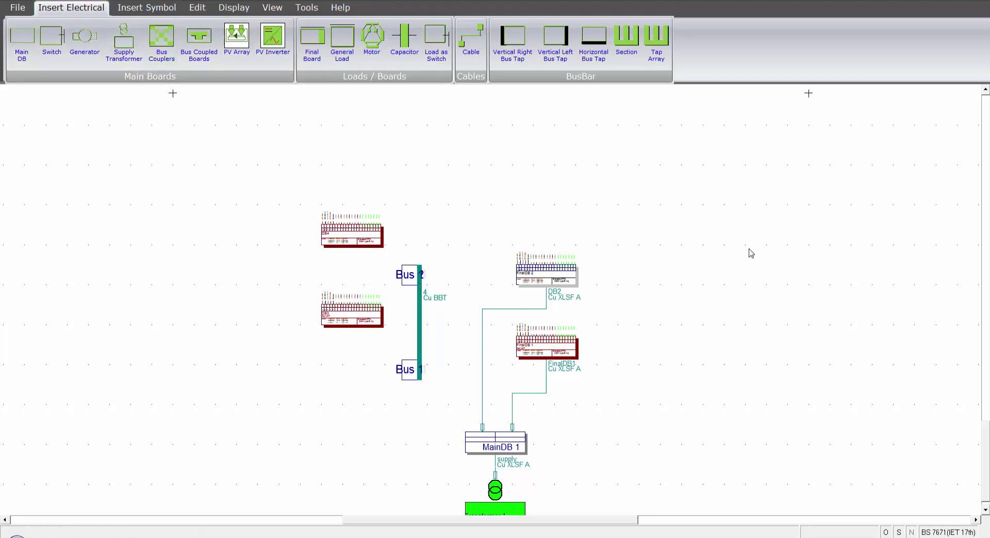
- Draw a Cu XLSF A cable from Bus 2 into DB4 with reference db4
click(466, 44)
click(412, 273)
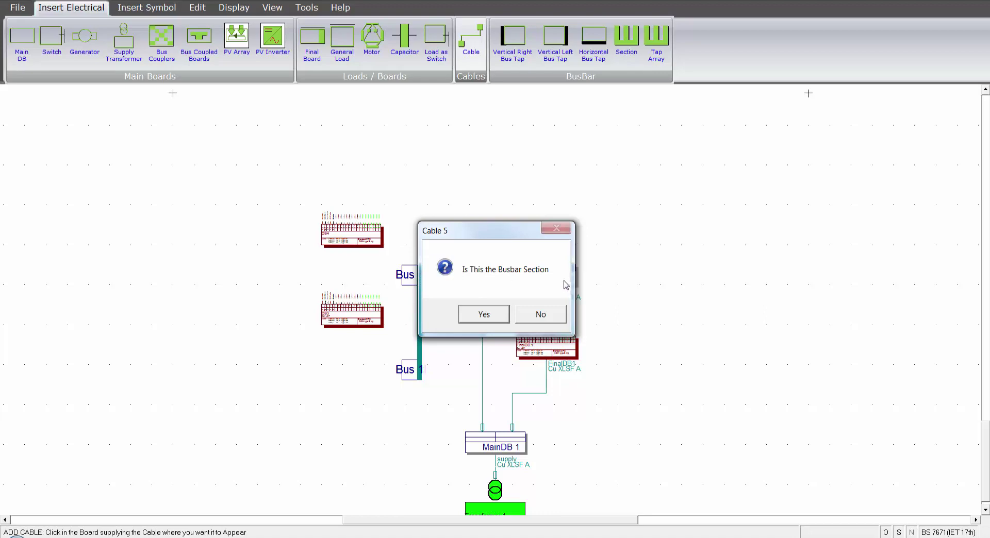
click(548, 318)
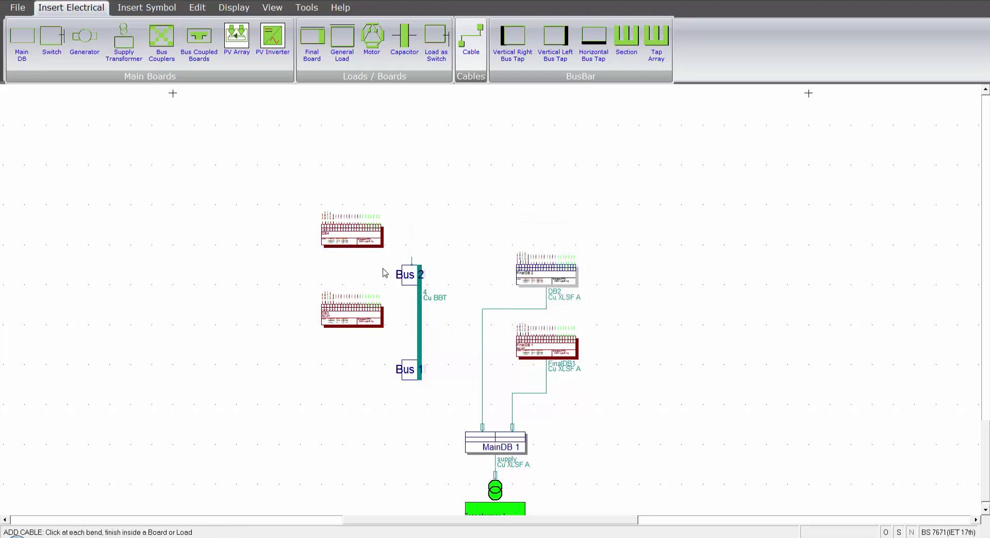
click(354, 244)
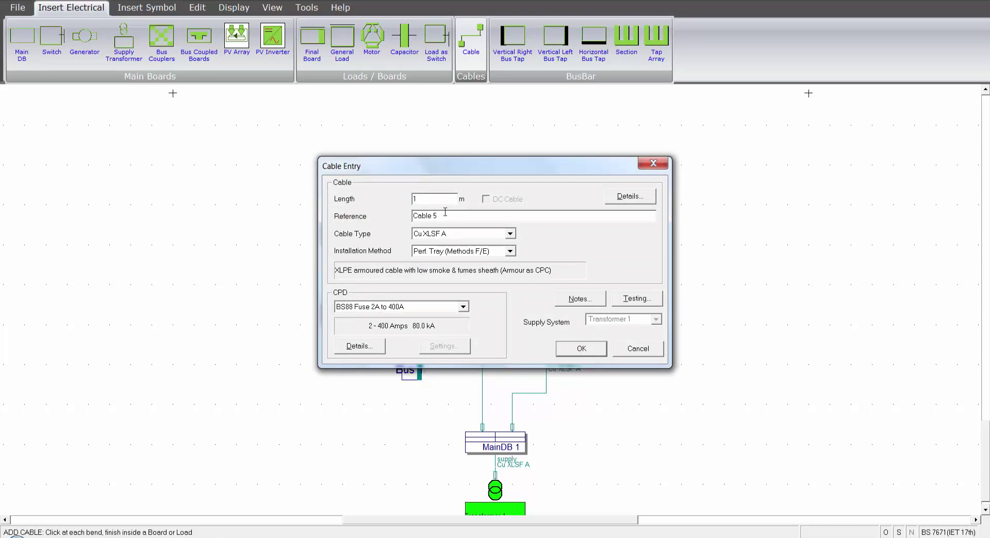
key(Tab)
drag(471, 173, 606, 182)
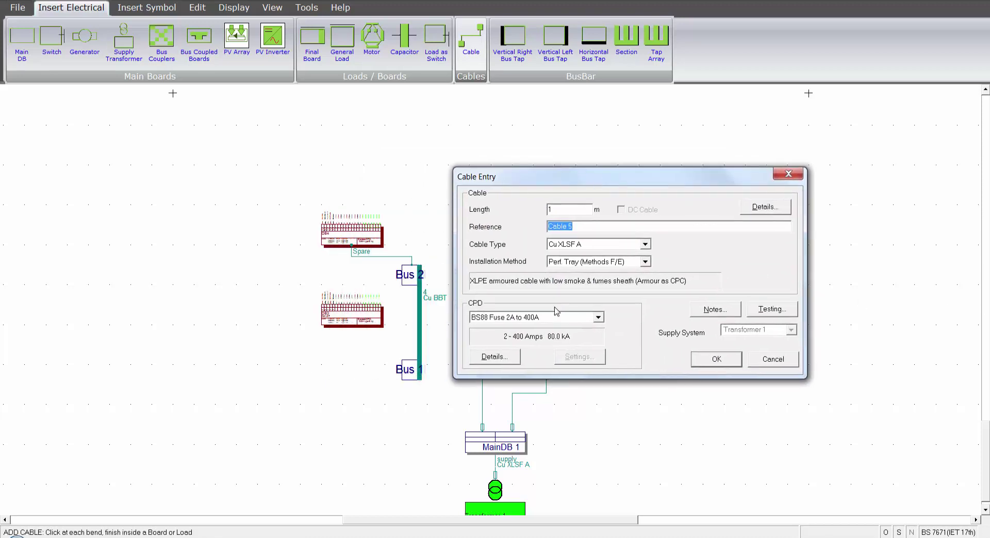
text(db4)
click(718, 359)
- Draw a Cu XLSF A cable from Bus 1 into DB3 with reference db3
click(407, 367)
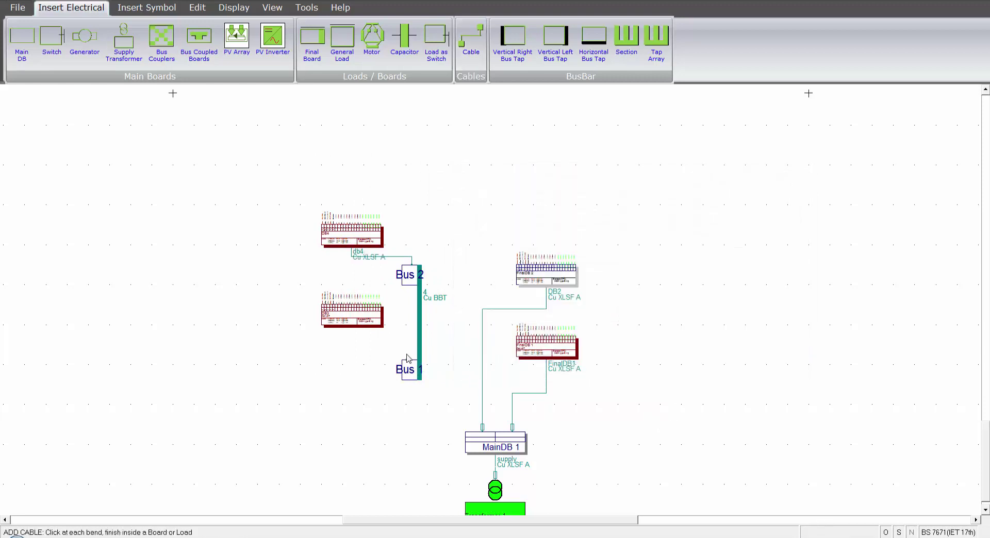
click(349, 350)
click(354, 326)
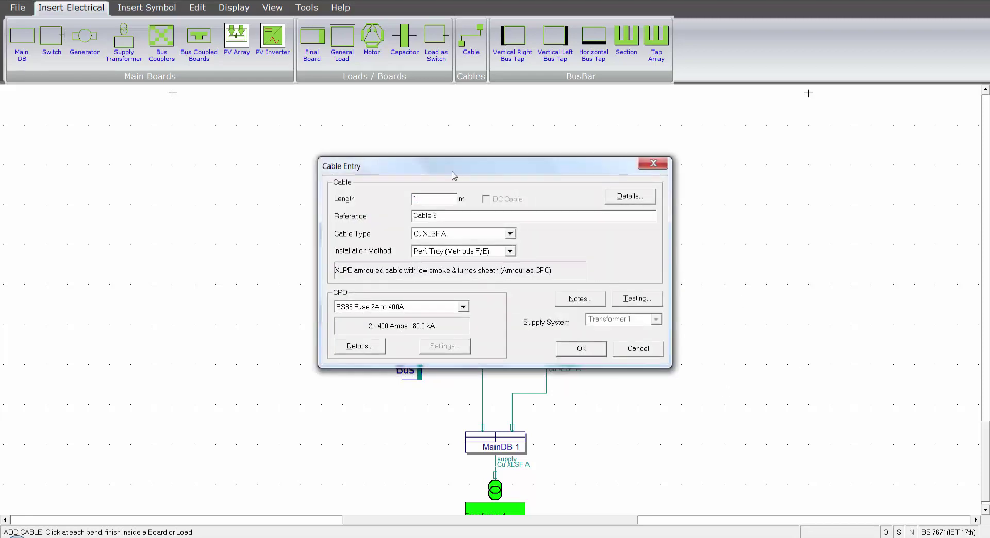
drag(453, 175, 574, 182)
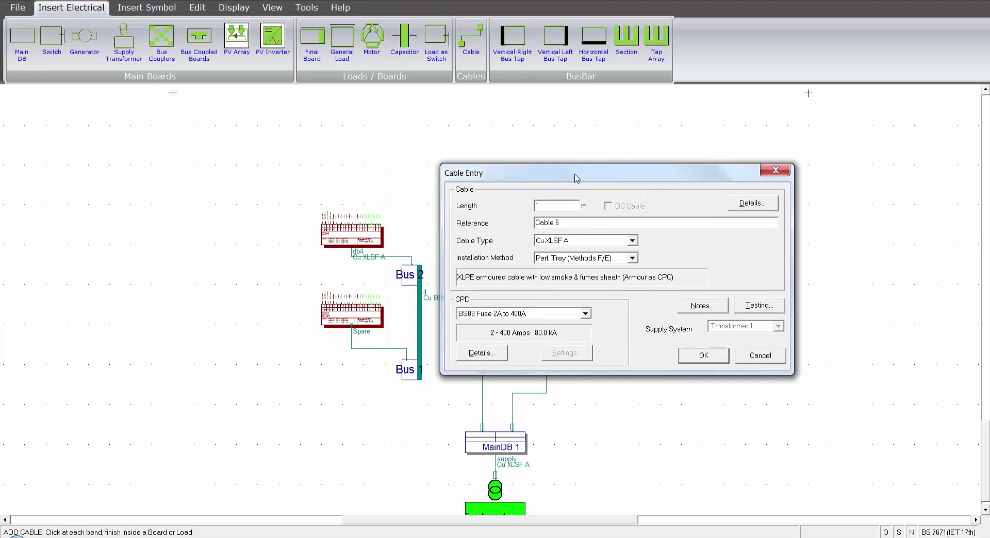
click(556, 223)
text(db3)
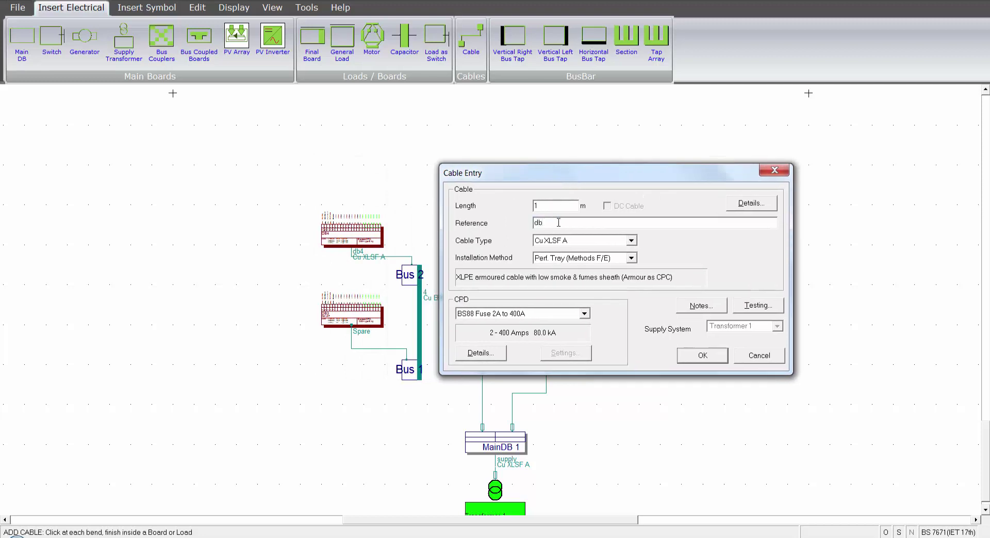
click(700, 359)
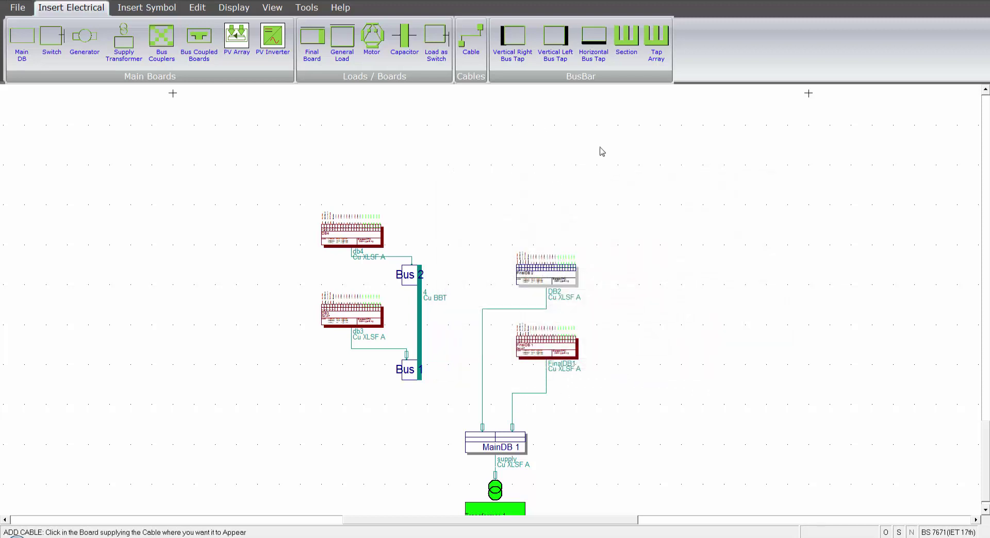
- Draw a New Group busbar section from MainDB 1, bending twice, up to Bus 1
click(624, 58)
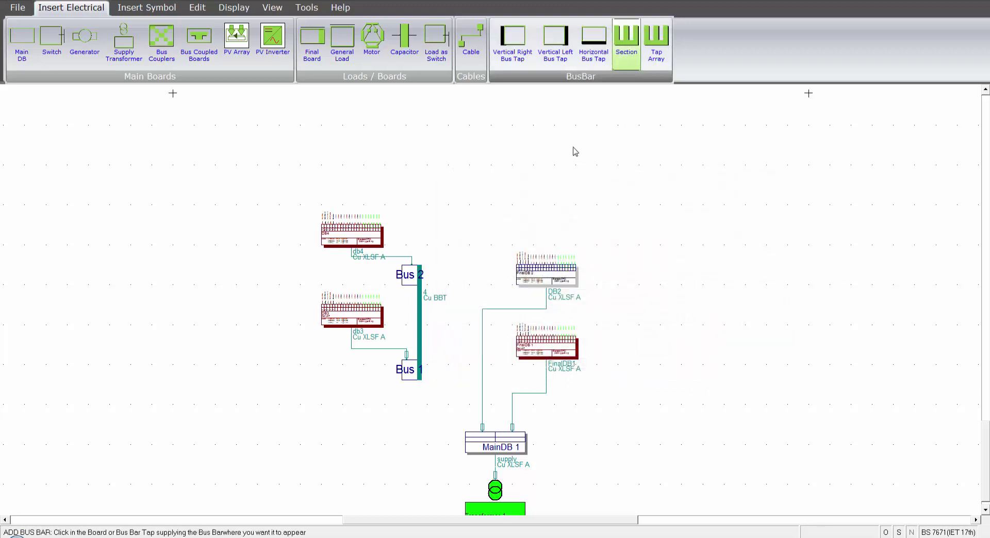
click(469, 440)
click(474, 416)
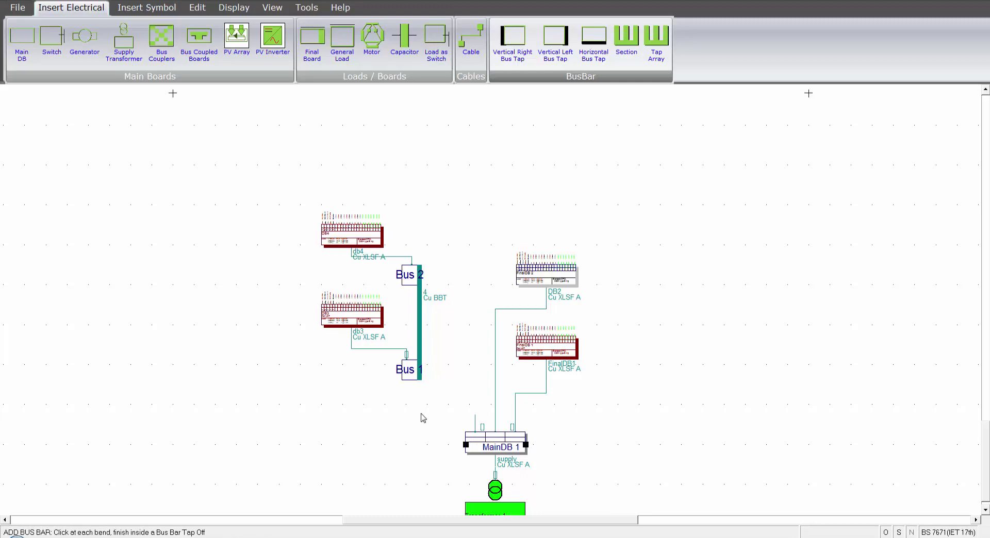
click(421, 415)
click(419, 381)
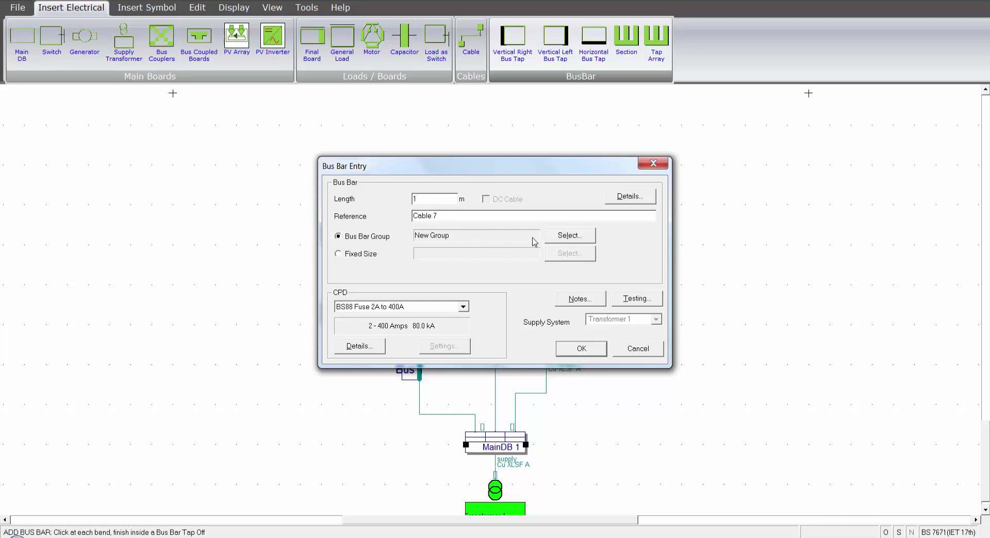
click(572, 351)
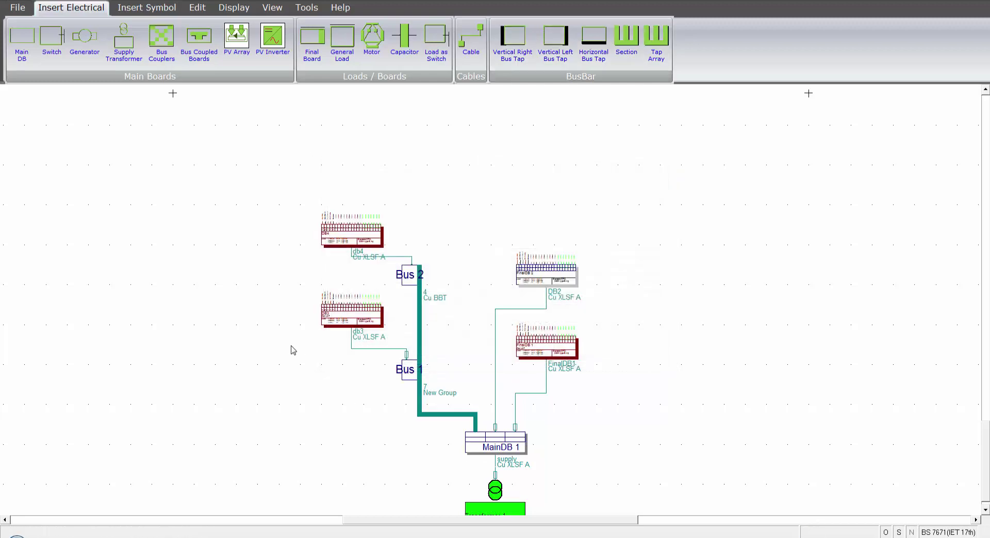
- Run Calculate All, labelling each cable and busbar with fault levels and sizes, e.g. 13.64kA 70mm²
click(234, 8)
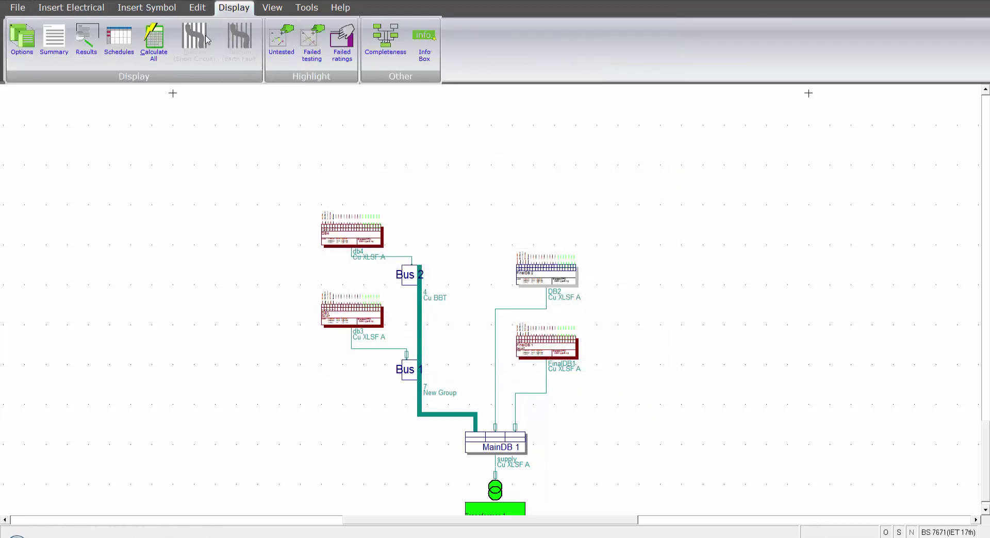
click(150, 38)
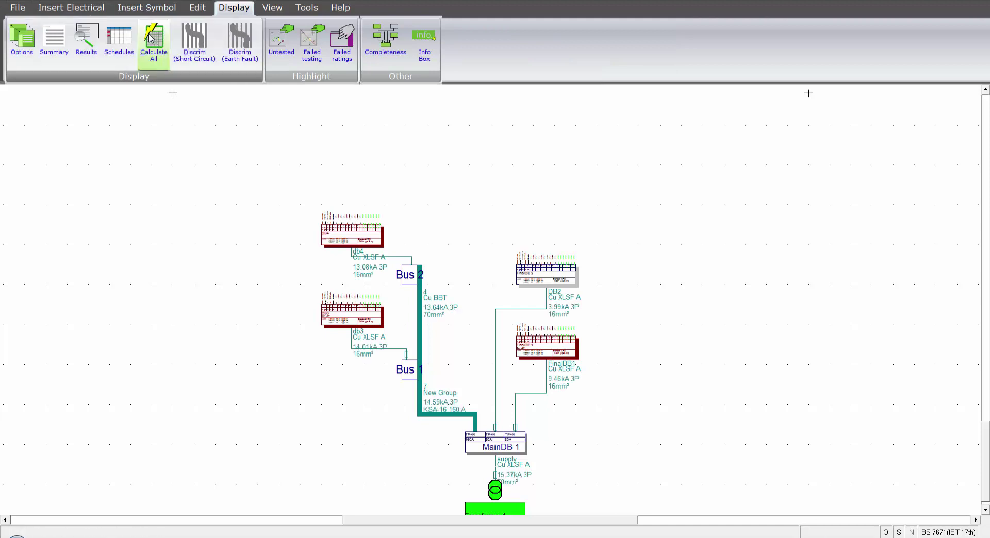